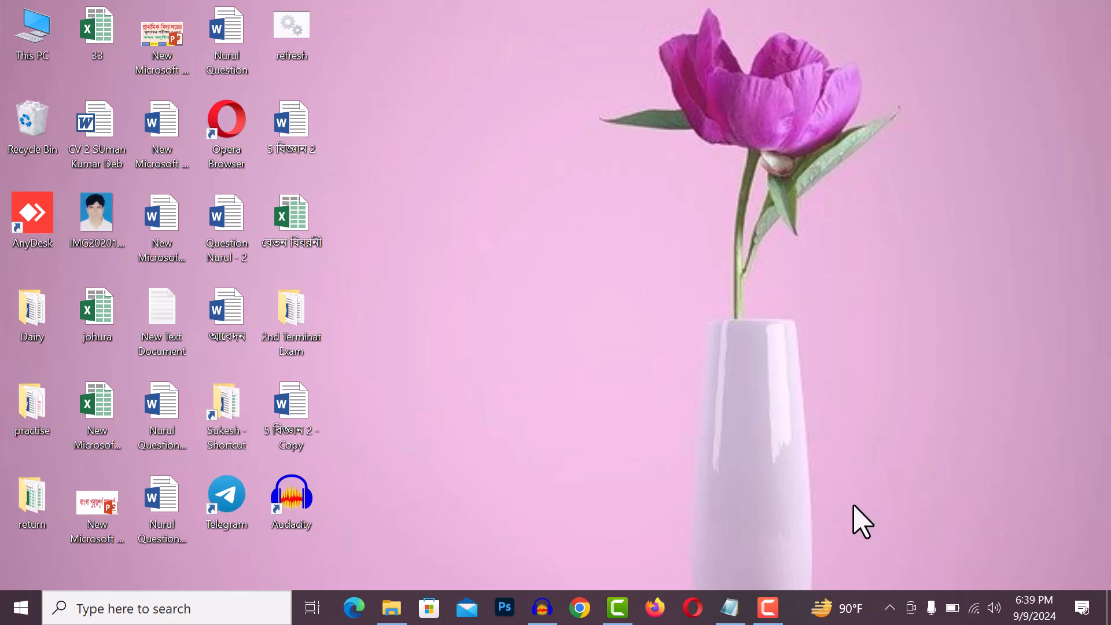
- Launch Google Chrome and paste cafopfm.gov.bd into the address bar
click(587, 610)
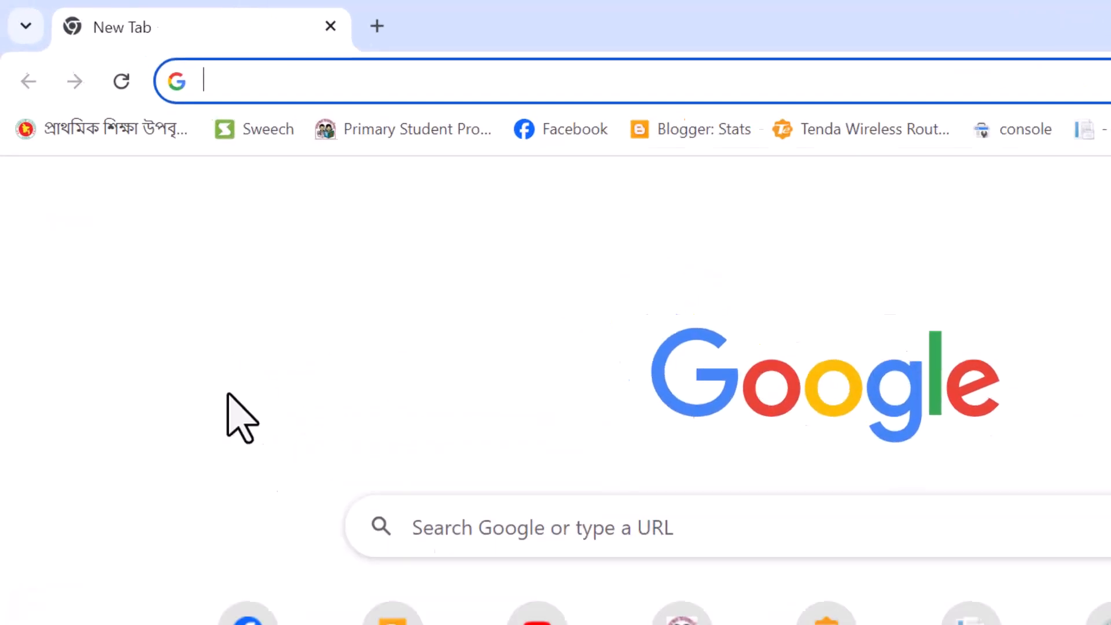
right_click(215, 75)
click(295, 288)
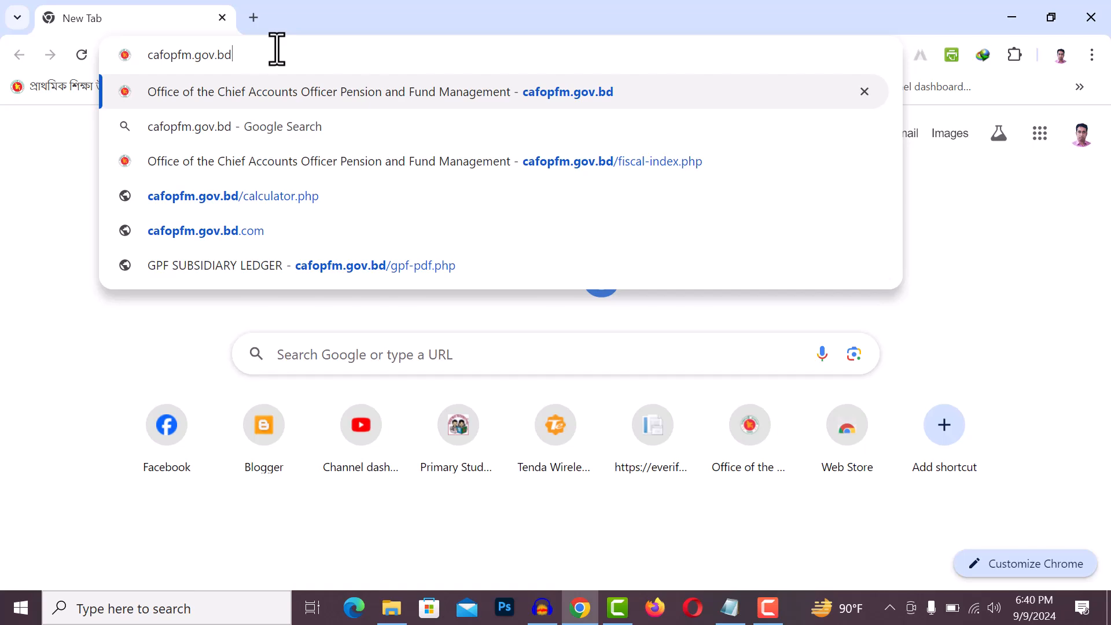
- Load cafopfm.gov.bd and highlight the Pension Payment, GPF Information and Grievance Redress titles
key(Return)
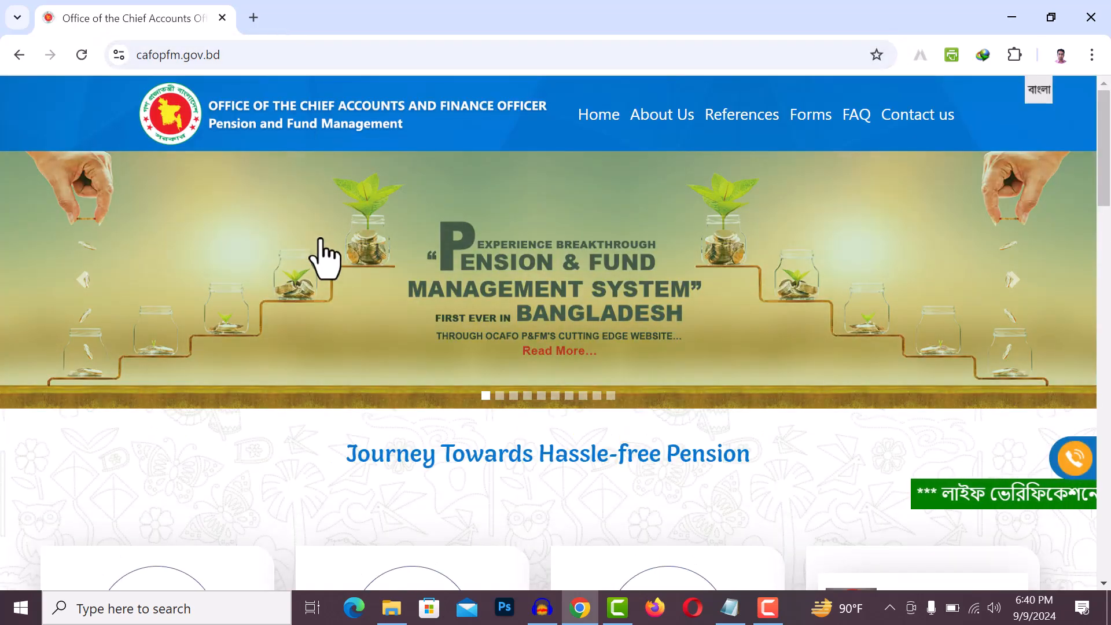
scroll(326, 272, down, 6)
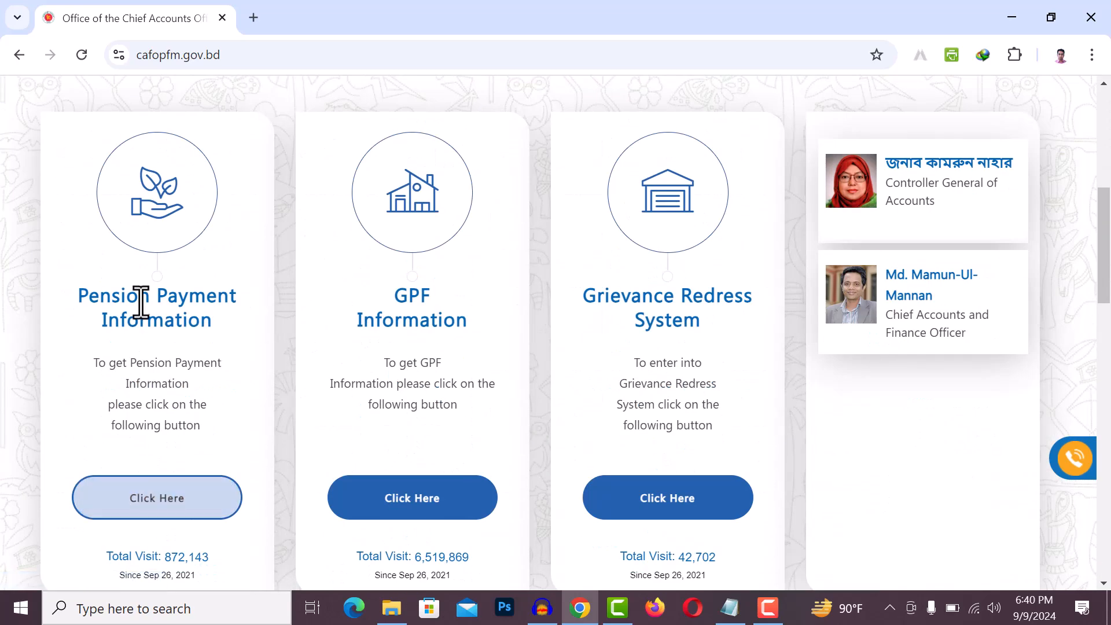
triple_click(191, 321)
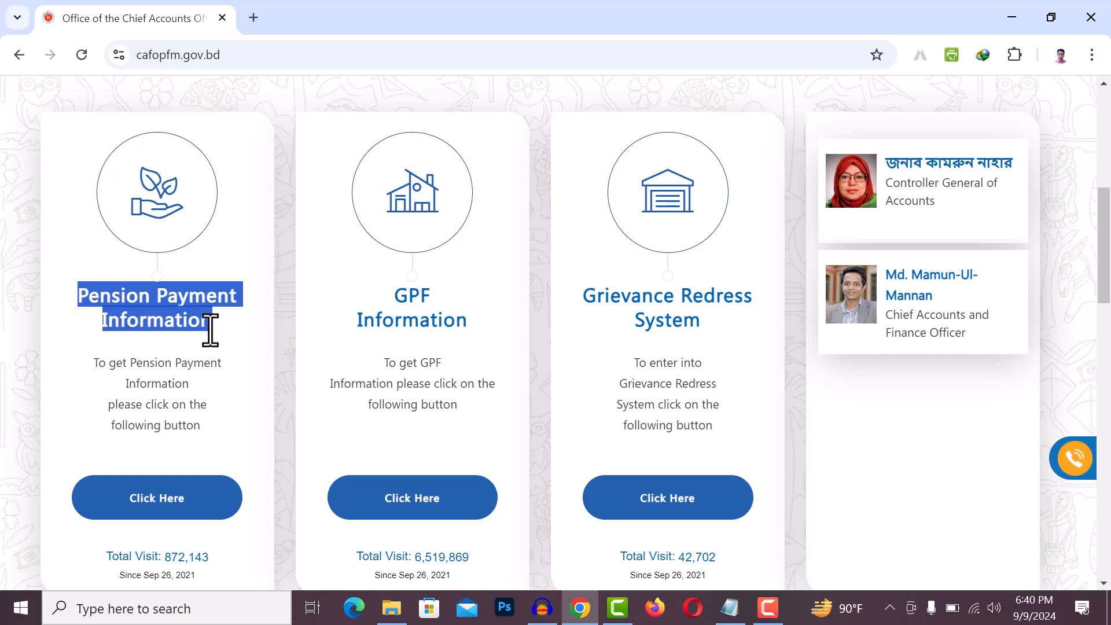
drag(391, 302, 468, 322)
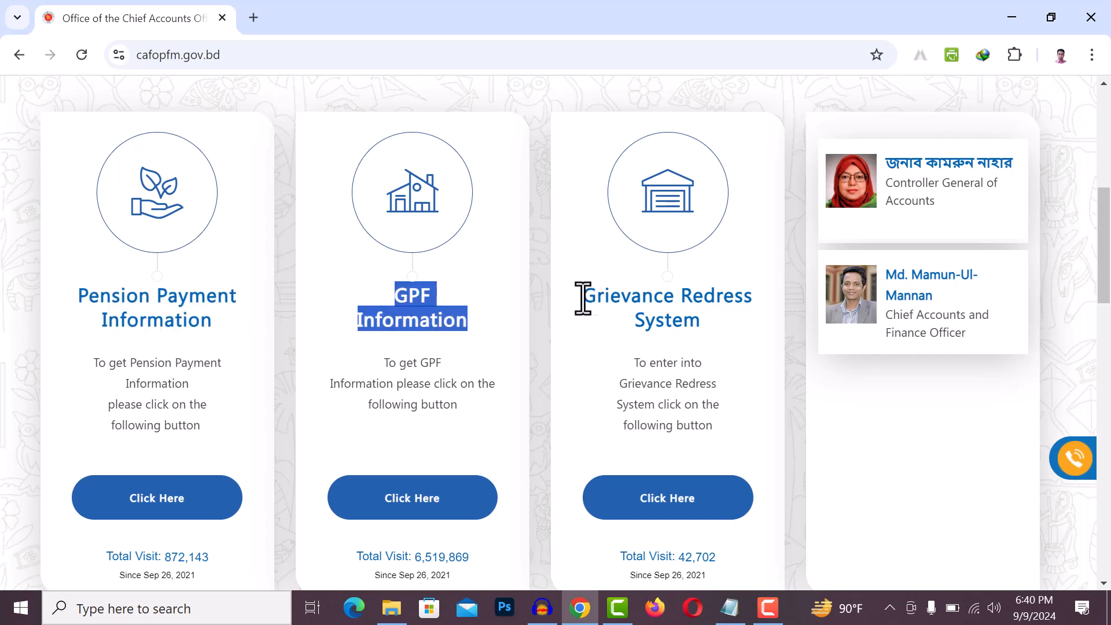
drag(582, 300, 705, 315)
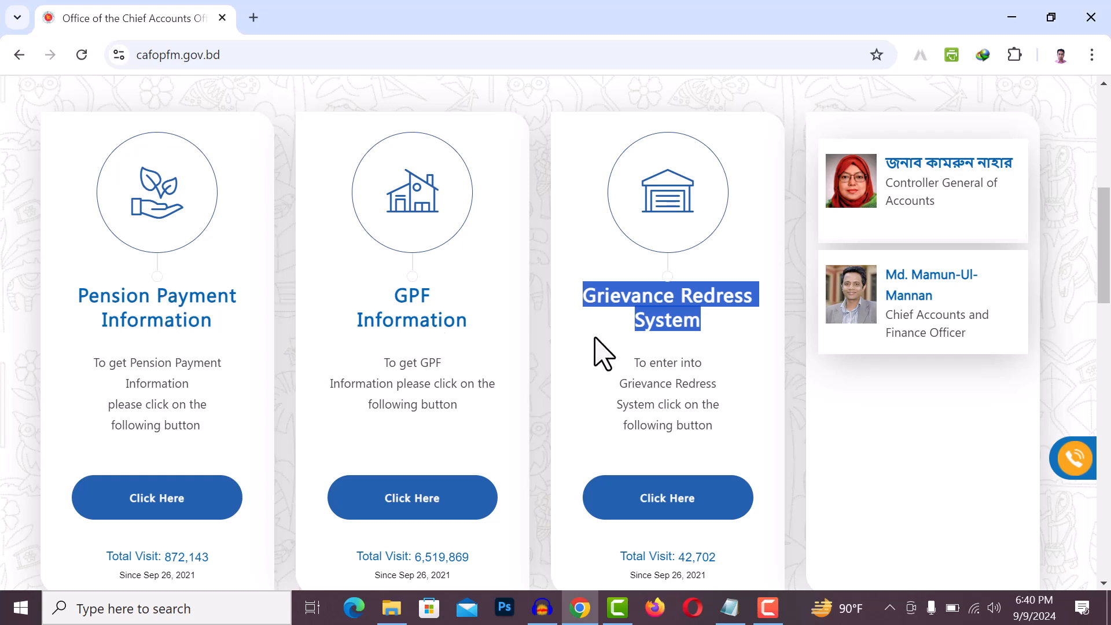
drag(391, 302, 467, 320)
scroll(479, 338, down, 1)
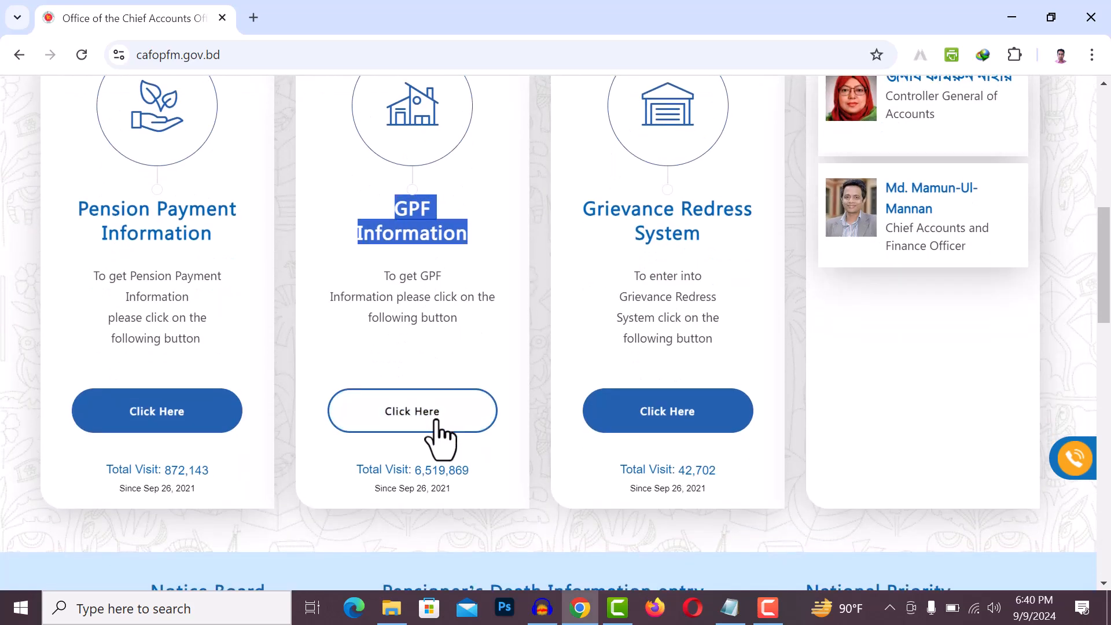
- Open the GPF Information popup and enter the NID/Smart ID and registered phone number
click(397, 415)
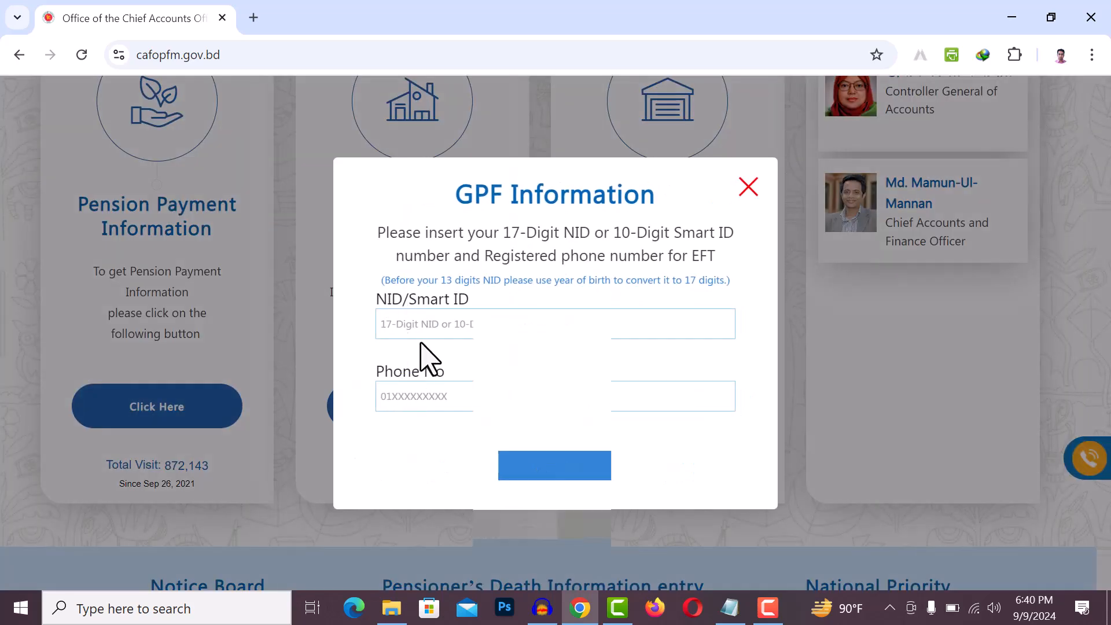
click(411, 322)
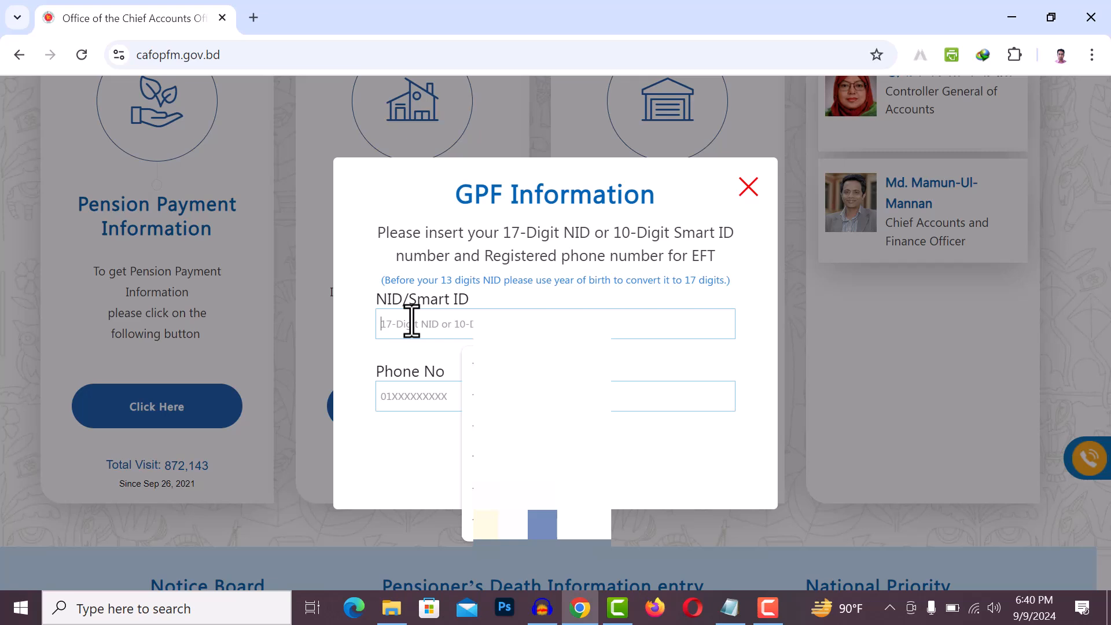
click(411, 395)
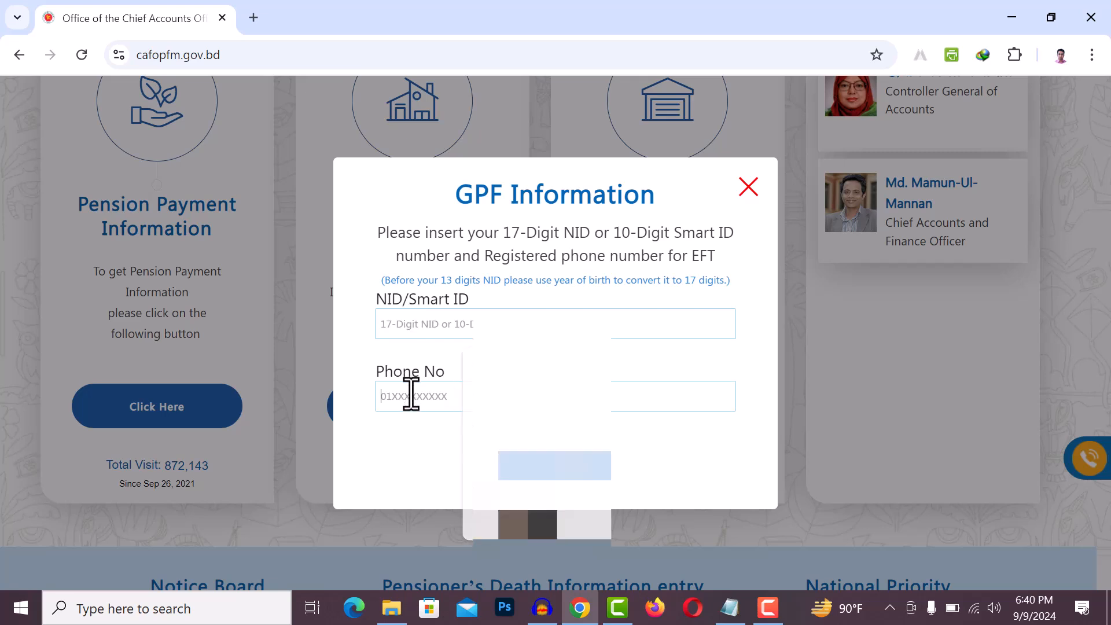
click(395, 327)
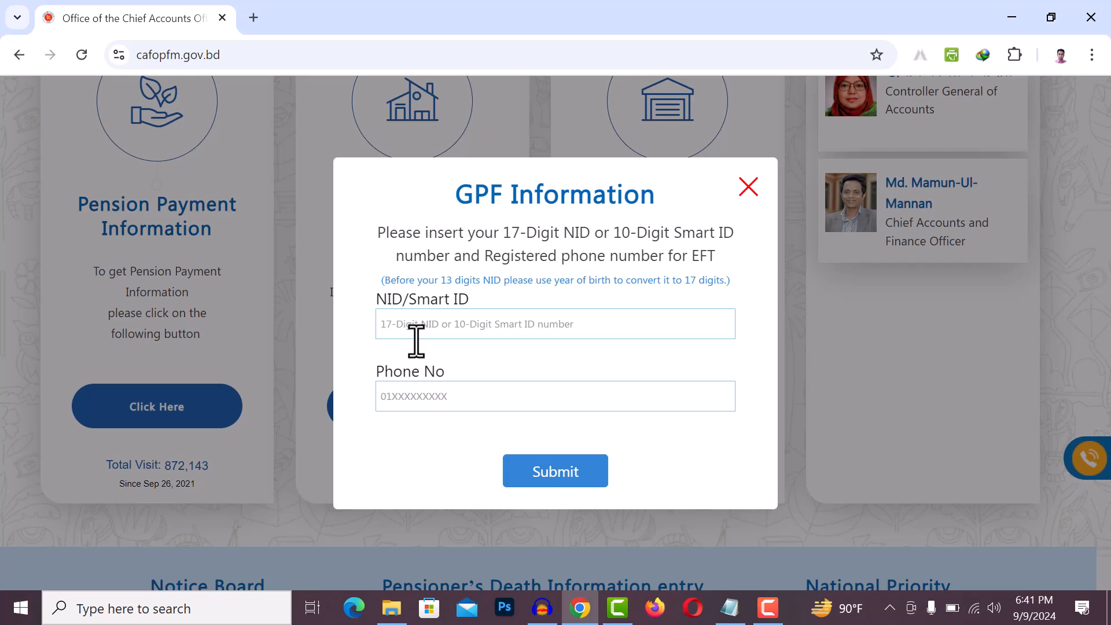
click(424, 401)
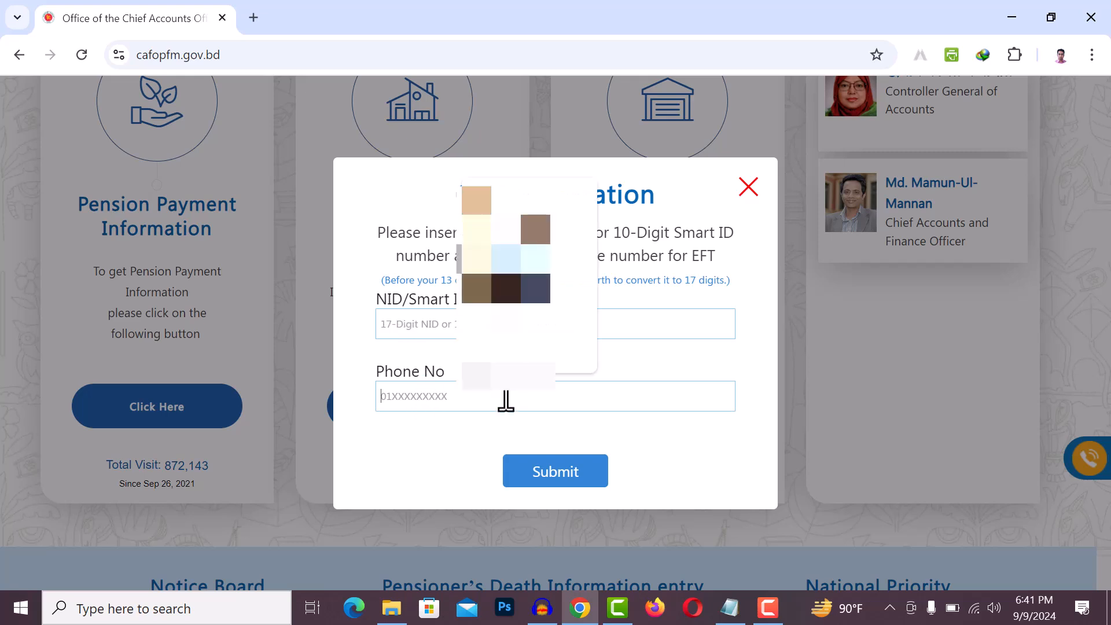
click(651, 361)
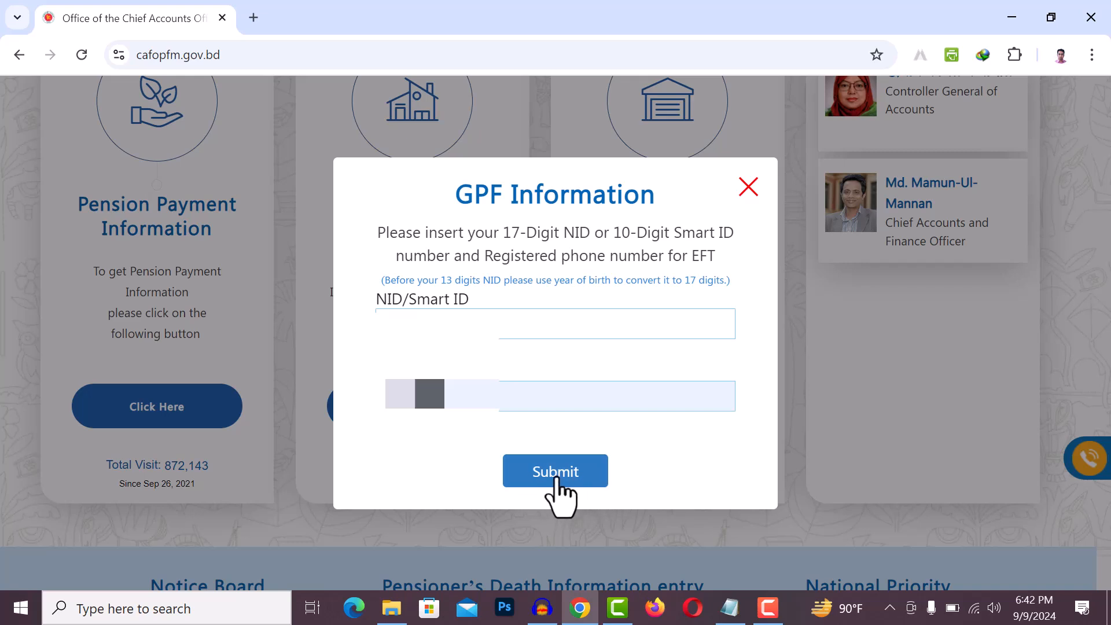
- Submit the ID and phone details to bring up the Employee Verification OTP prompt
click(557, 480)
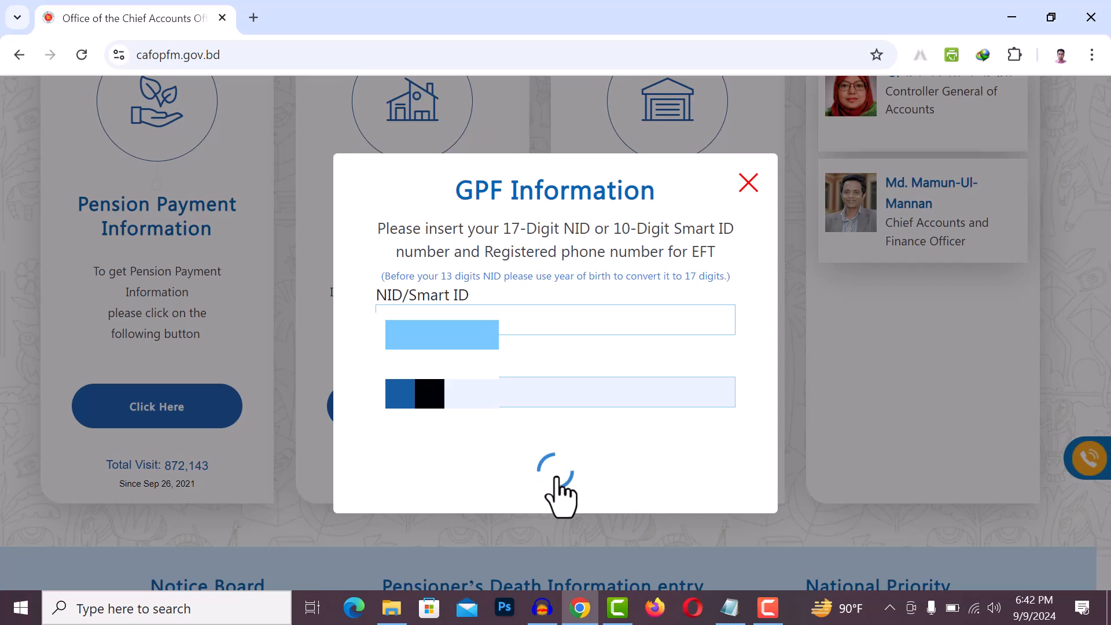
click(601, 433)
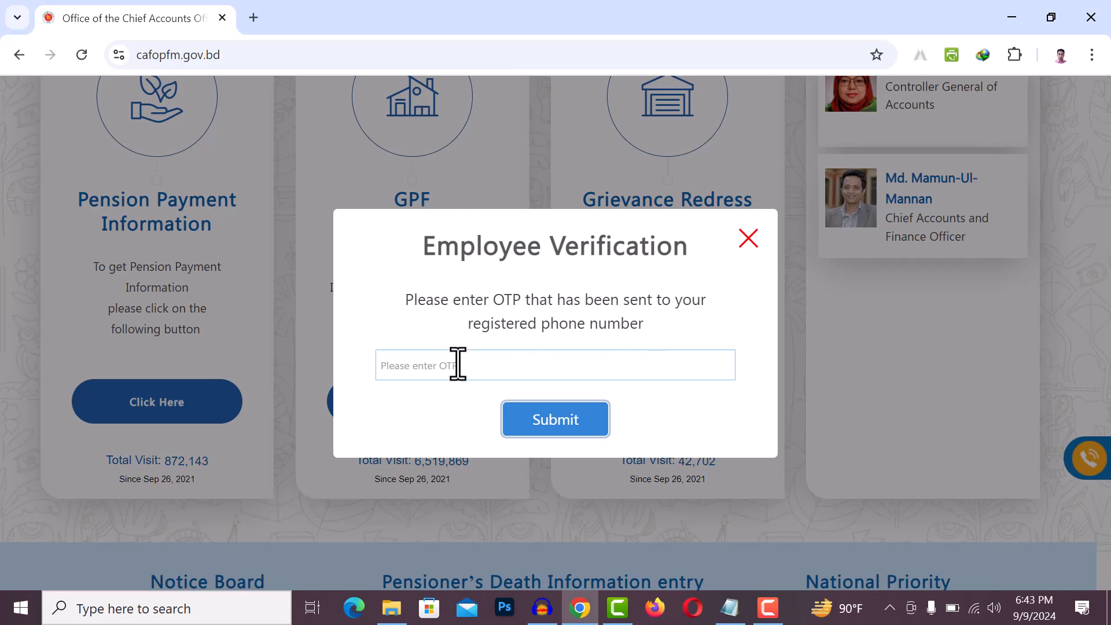
- Enter the verification code received on the phone to reach the GPF Information page
click(443, 367)
click(398, 359)
click(397, 368)
click(383, 298)
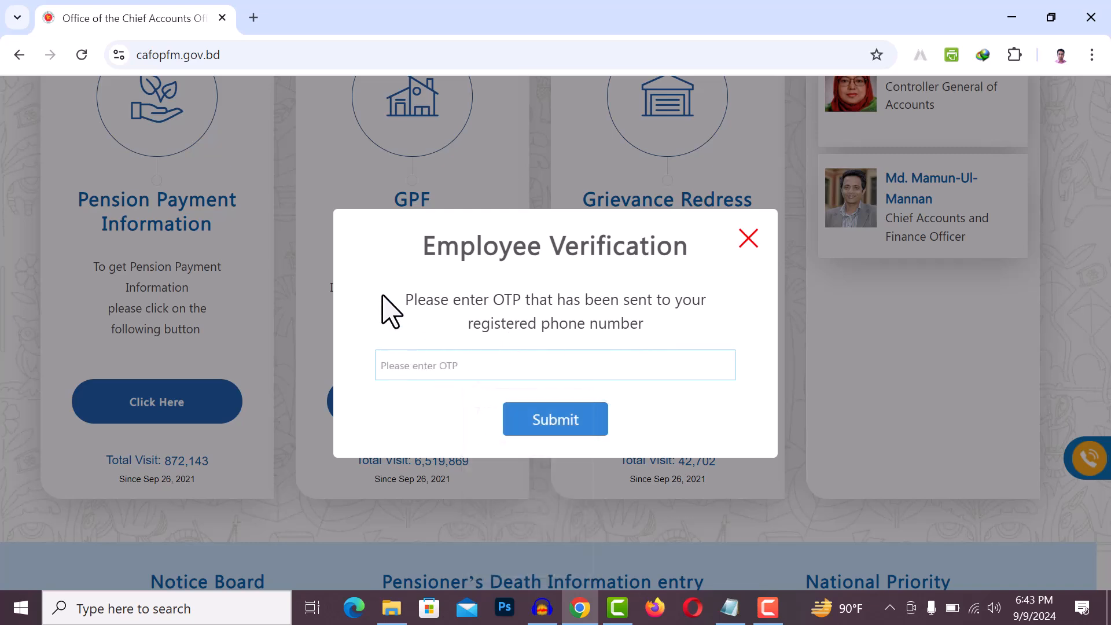
click(393, 362)
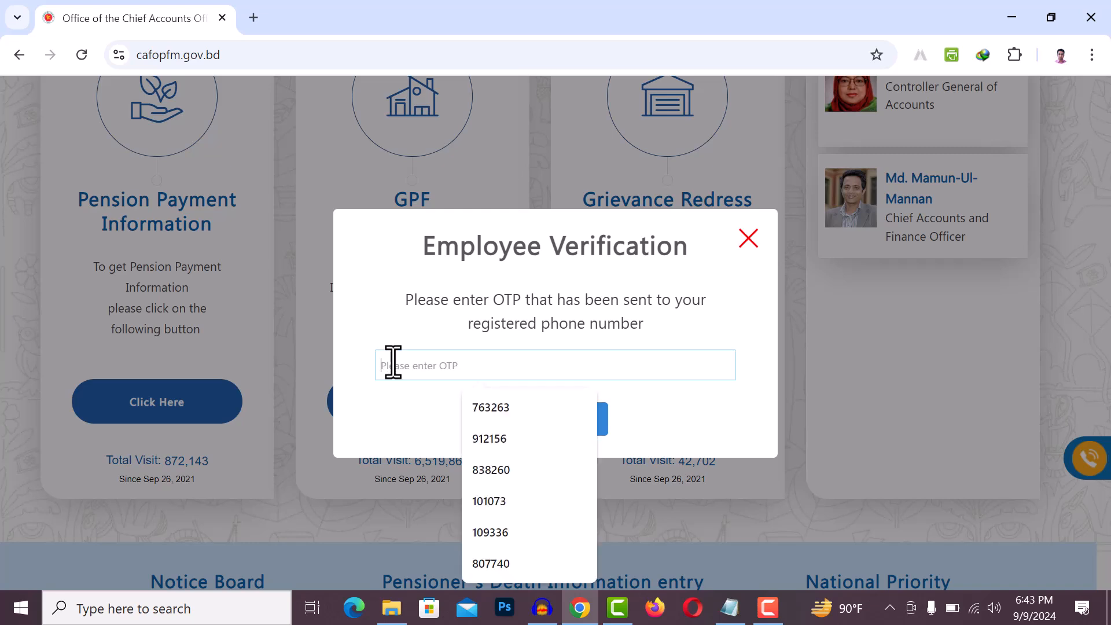
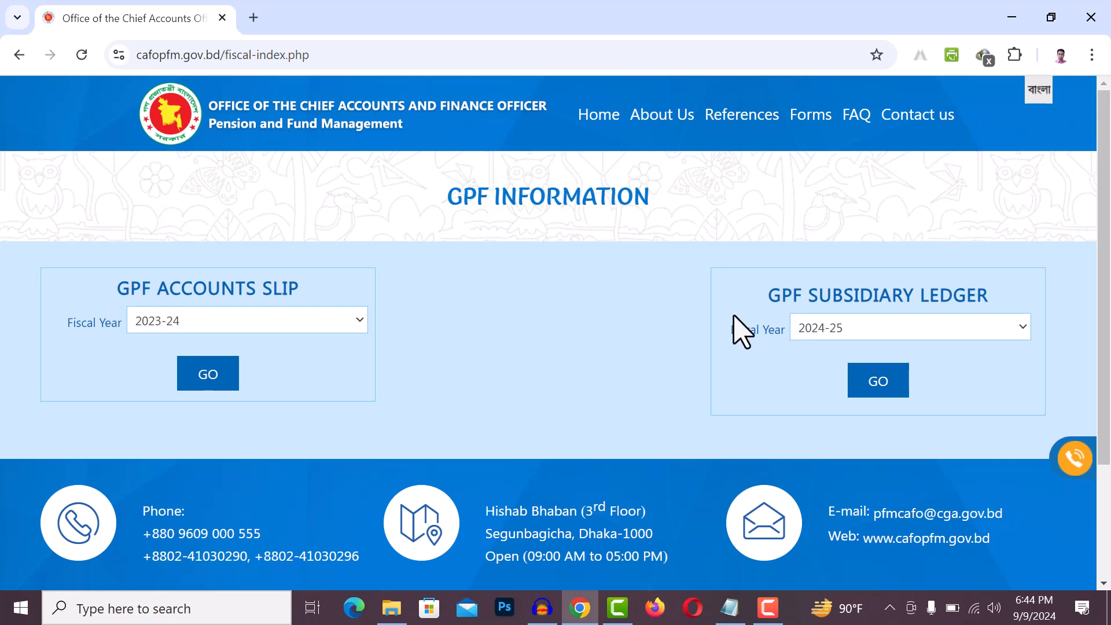
drag(766, 295, 993, 297)
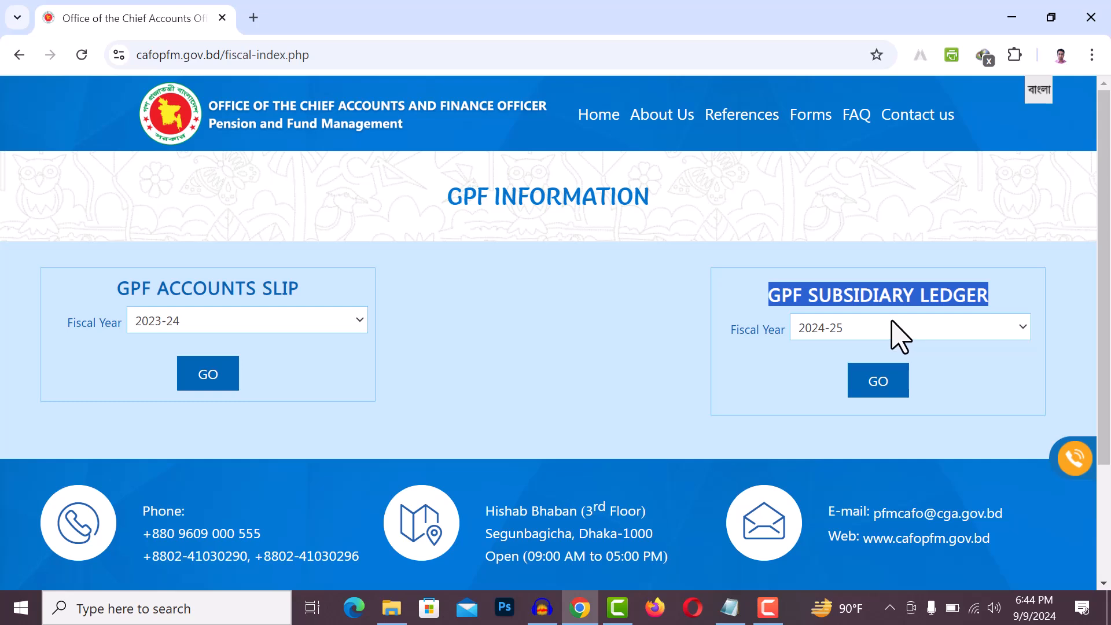
click(281, 401)
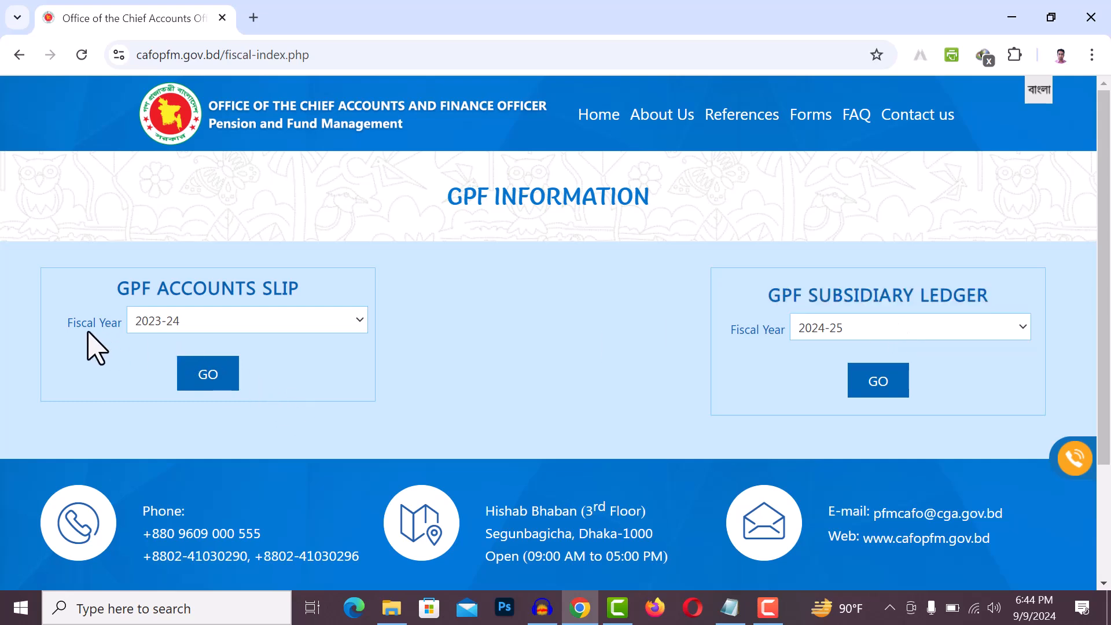
click(267, 315)
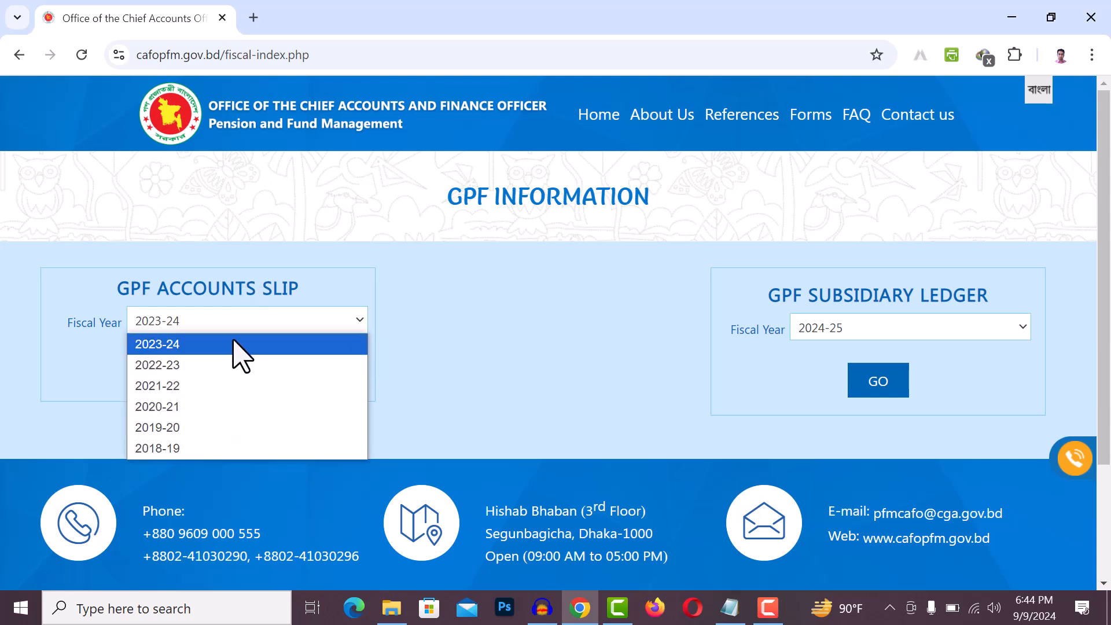
click(338, 274)
click(309, 325)
click(296, 318)
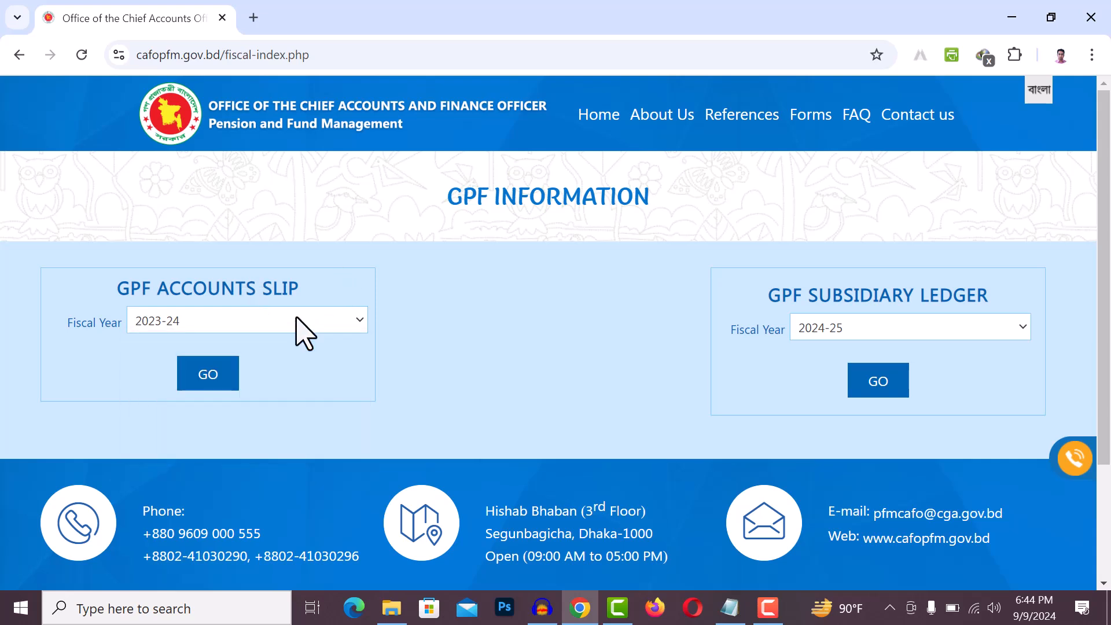
click(203, 326)
click(236, 348)
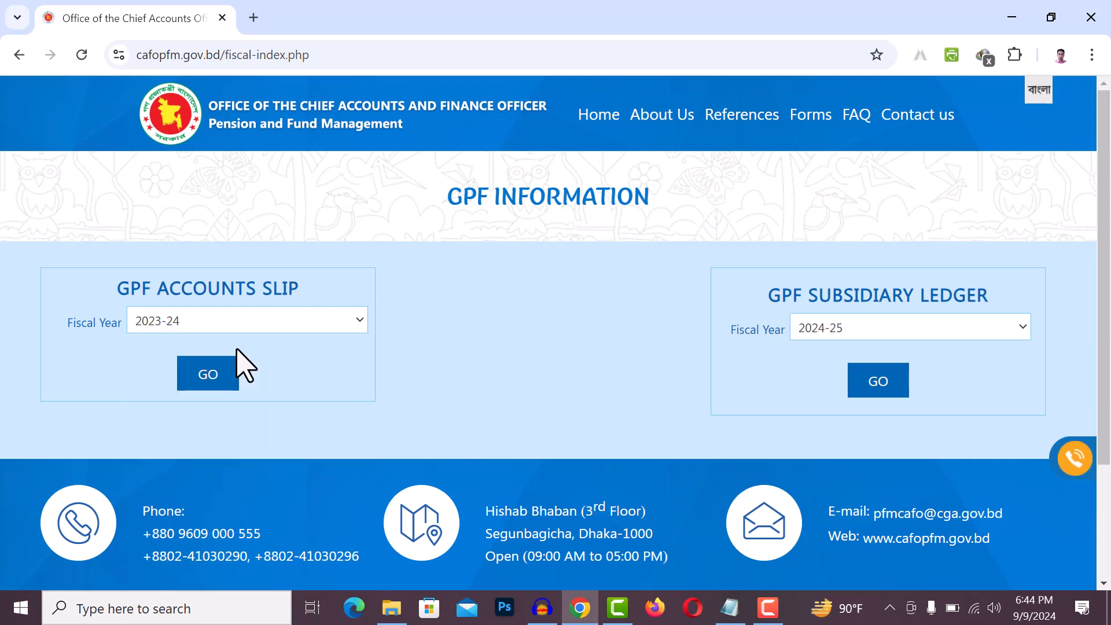
- Save the 2023-24 GPF accounts slip as accounts_slip_1725885878.pdf and return to GPF Information
click(209, 382)
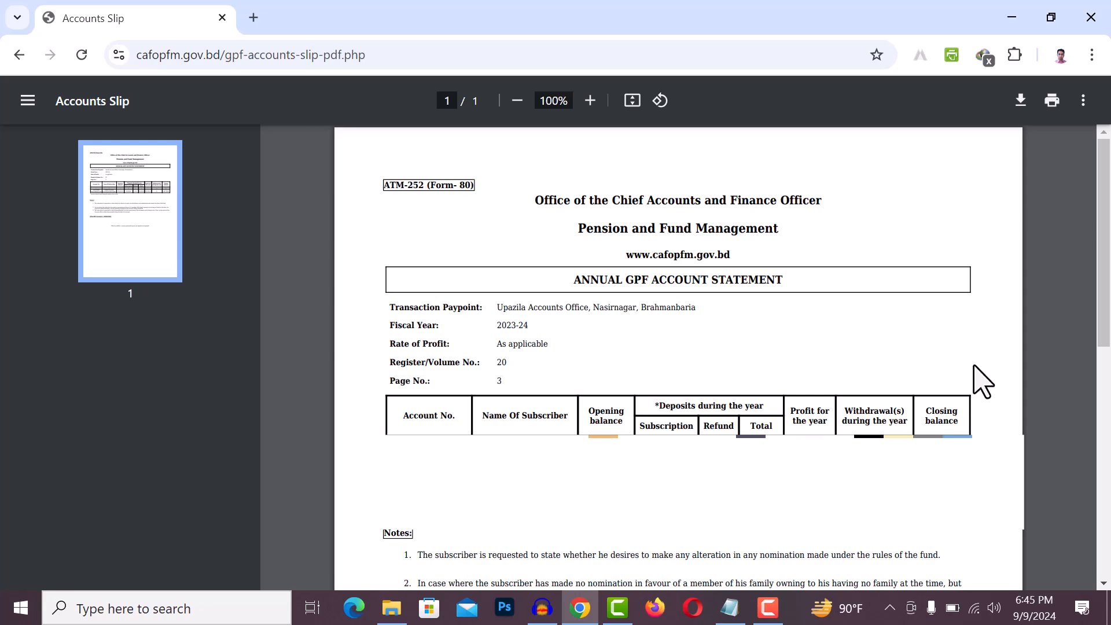
click(1021, 103)
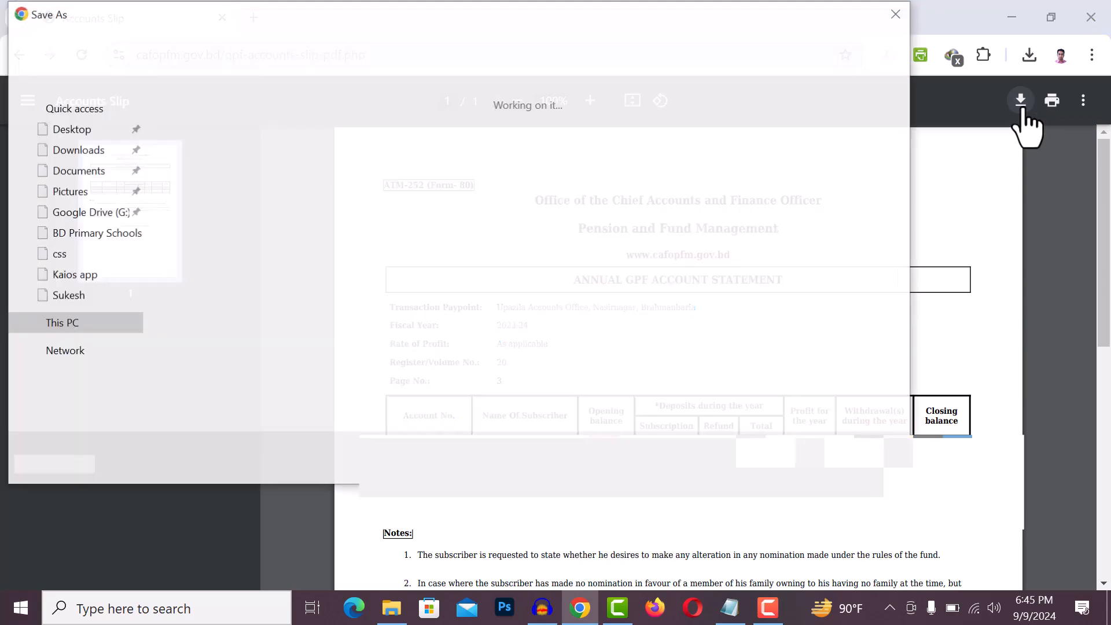
click(765, 452)
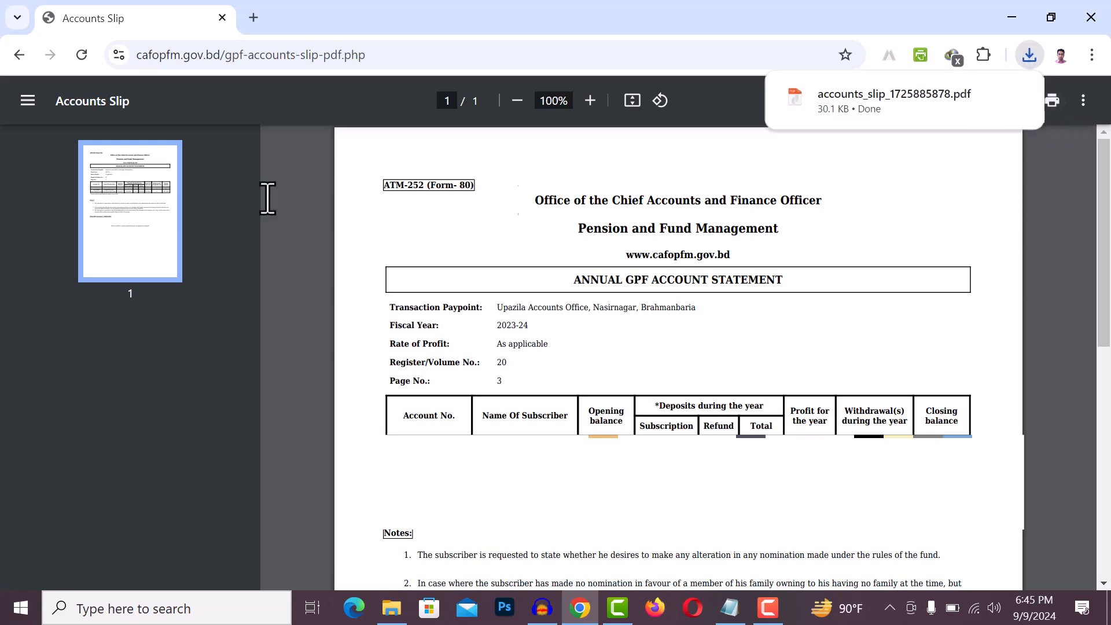
click(10, 60)
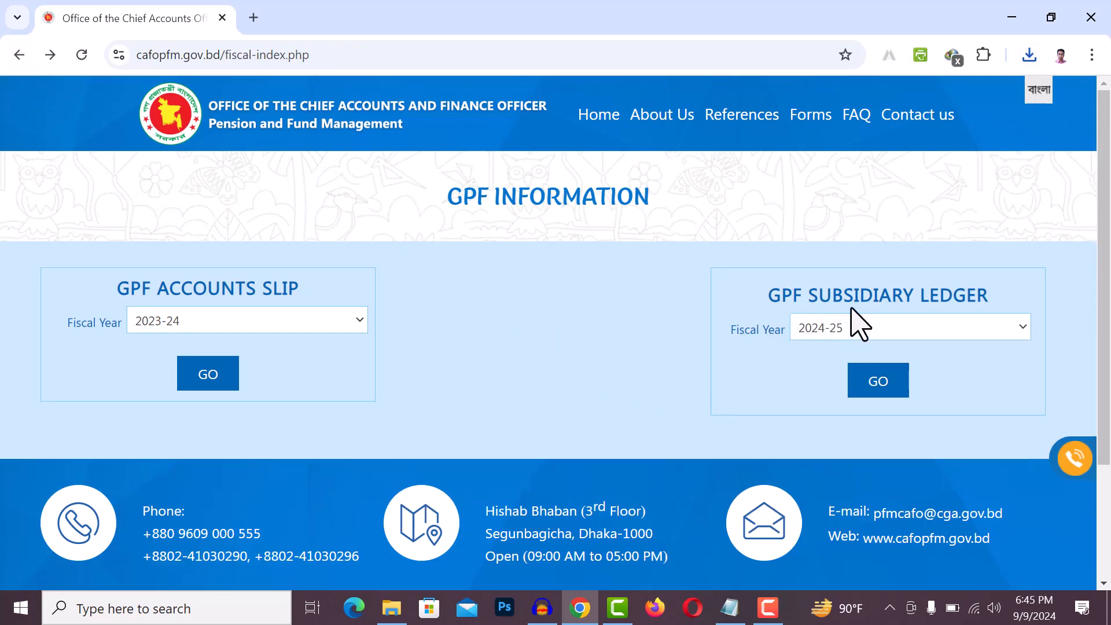
- Keep fiscal year 2024-25 and generate the subsidiary ledger PDF, scrolling through its page
click(858, 328)
click(856, 326)
click(884, 386)
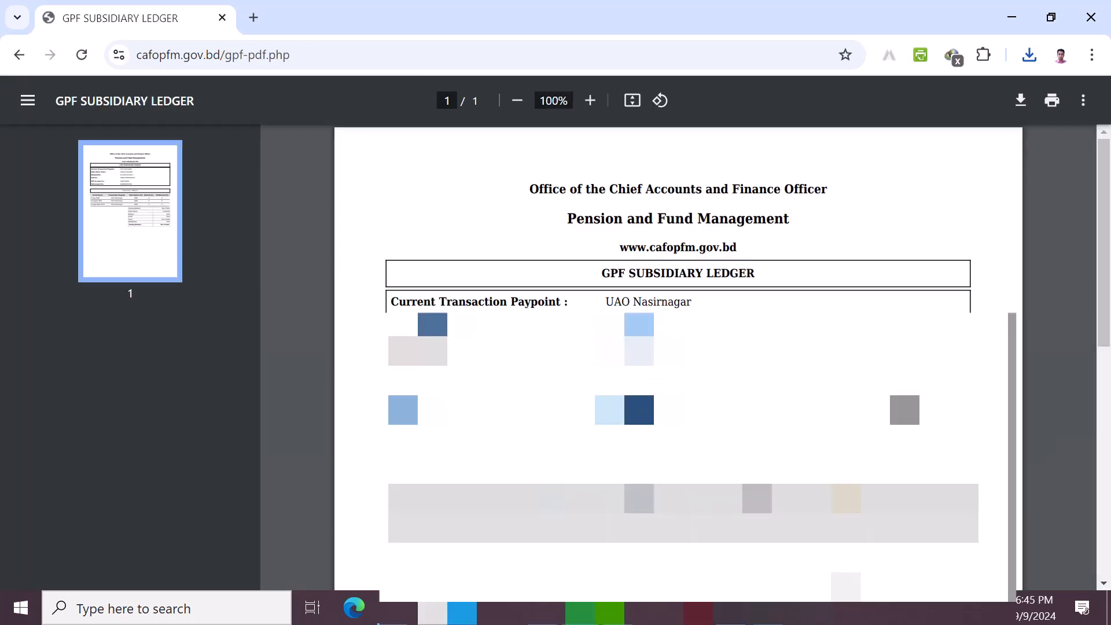
scroll(678, 359, down, 8)
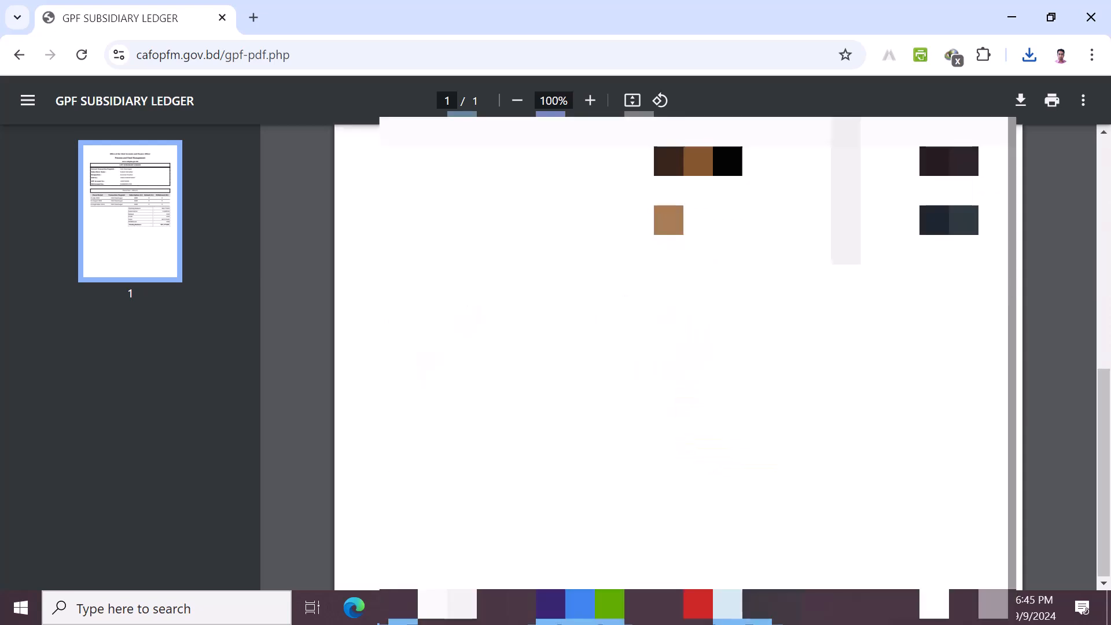
scroll(678, 353, up, 5)
scroll(678, 353, up, 3)
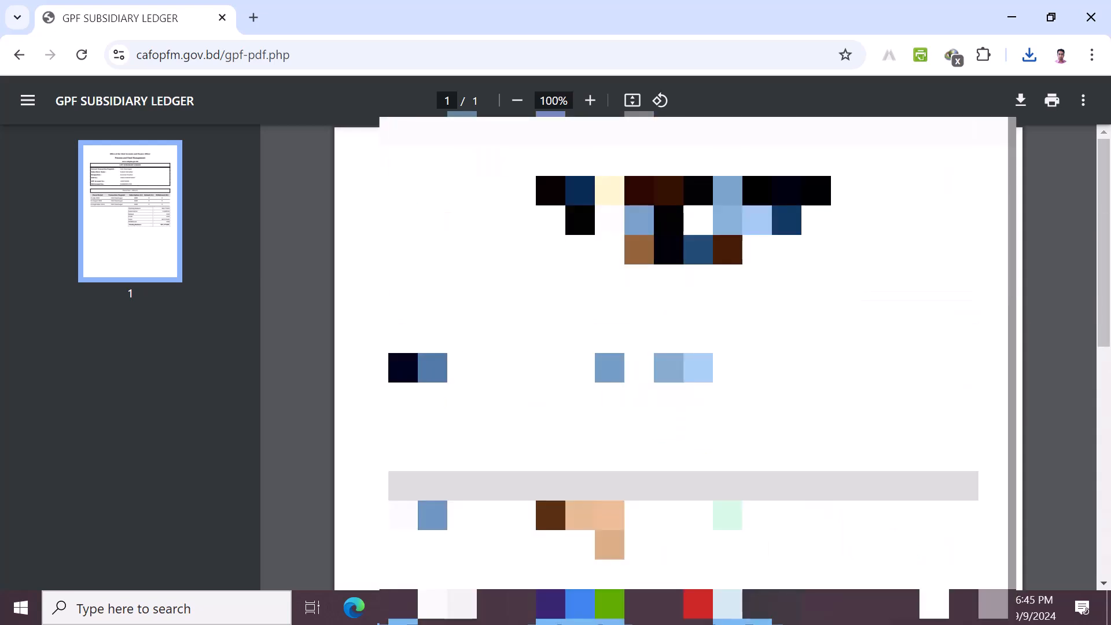